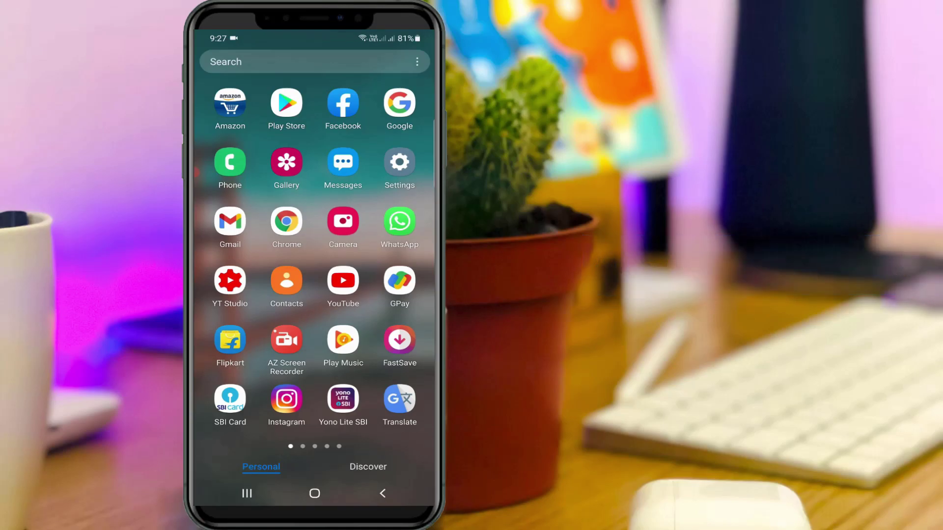
{"action": "left_click", "coordinate": [399, 162]}
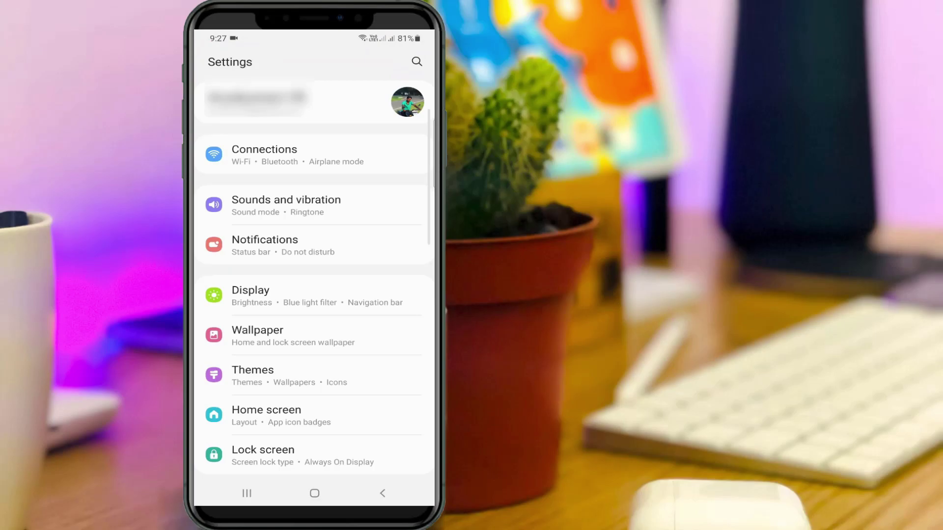
{"action": "scroll", "coordinate": [315, 281], "scroll_direction": "down", "scroll_amount": 10}
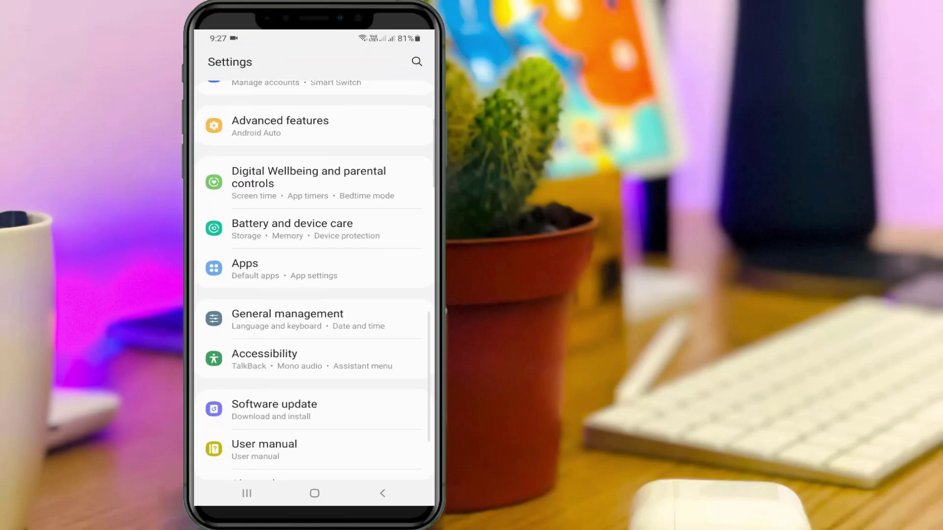
{"action": "left_click", "coordinate": [313, 268]}
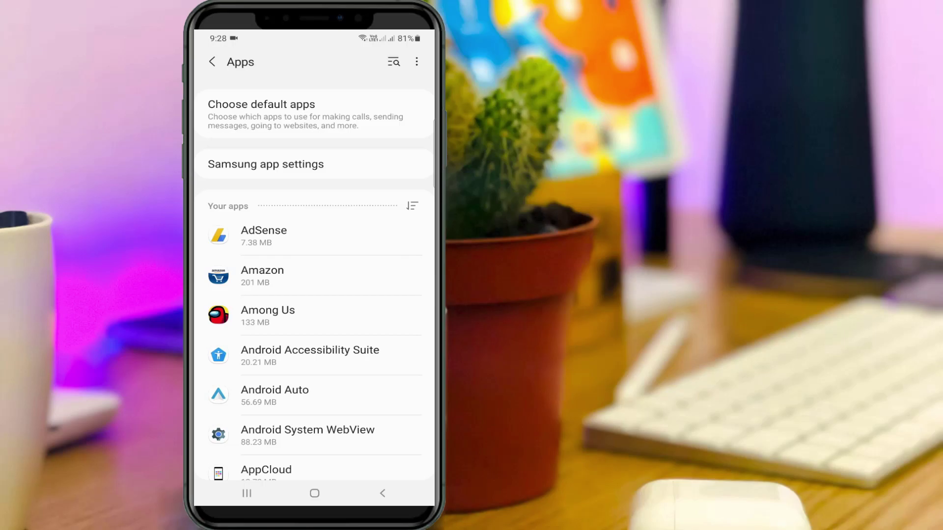
{"action": "left_click", "coordinate": [262, 275]}
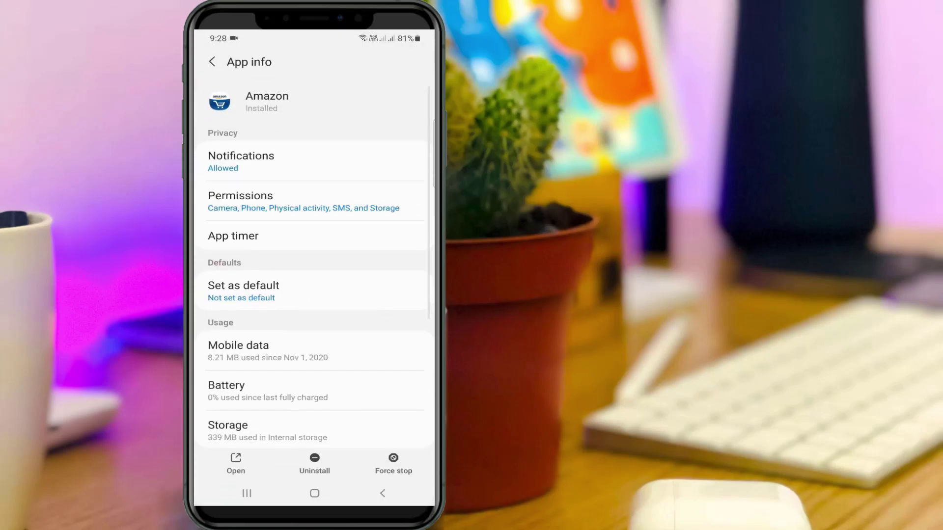
{"action": "left_click", "coordinate": [240, 201]}
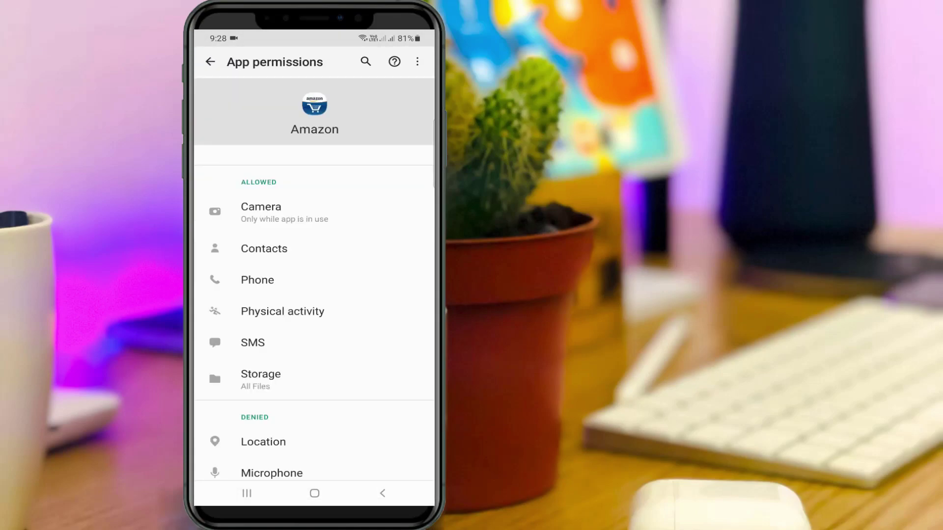
{"action": "scroll", "coordinate": [314, 294], "scroll_direction": "down", "scroll_amount": 3}
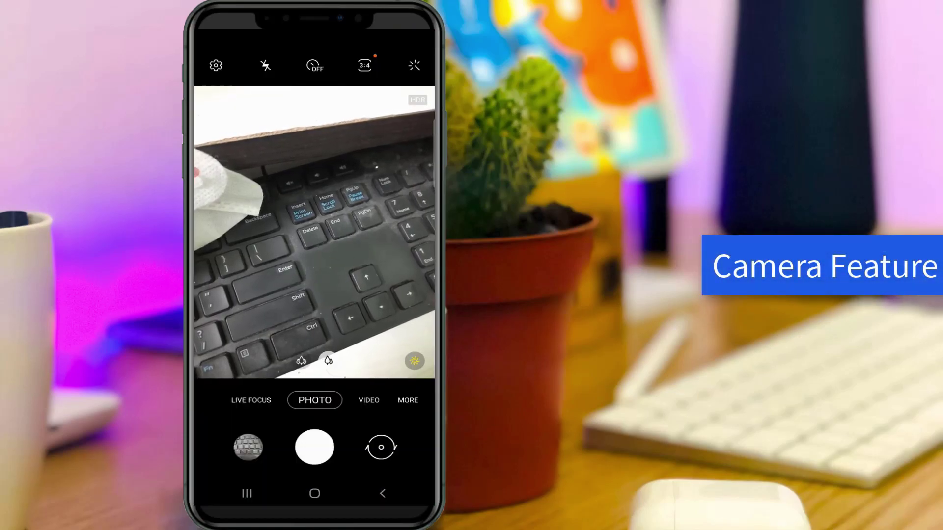
Focus the camera on the keyboard's arrow keys and enable AE/AF lock there
{"action": "left_click", "coordinate": [321, 257]}
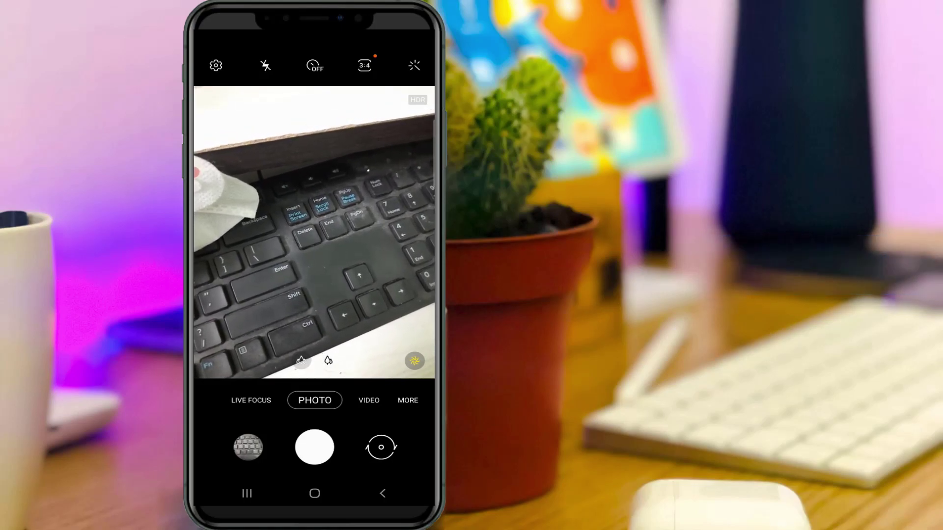
{"action": "left_click", "coordinate": [339, 291]}
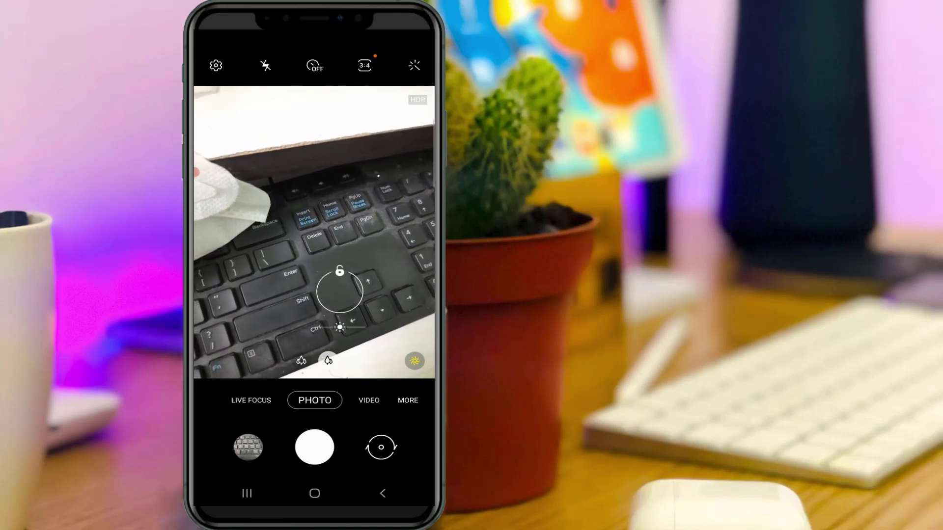
{"action": "left_click", "coordinate": [340, 271]}
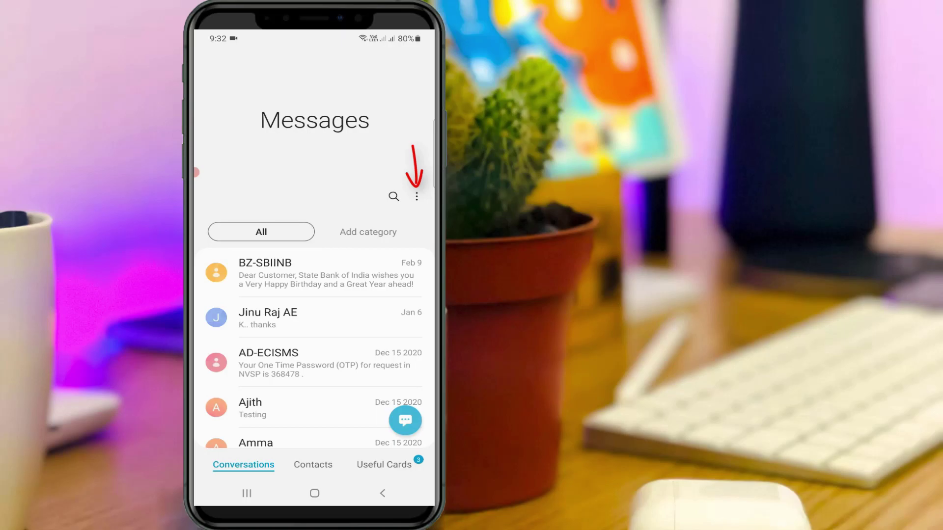
Open Trash from the Messages menu and select the deleted BT-HDFCBK message
{"action": "left_click", "coordinate": [416, 196]}
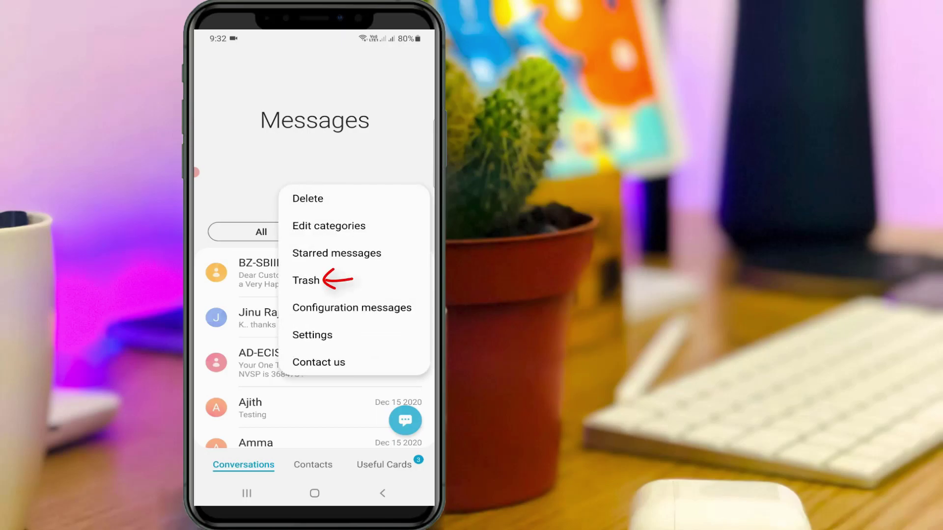
{"action": "left_click", "coordinate": [306, 281]}
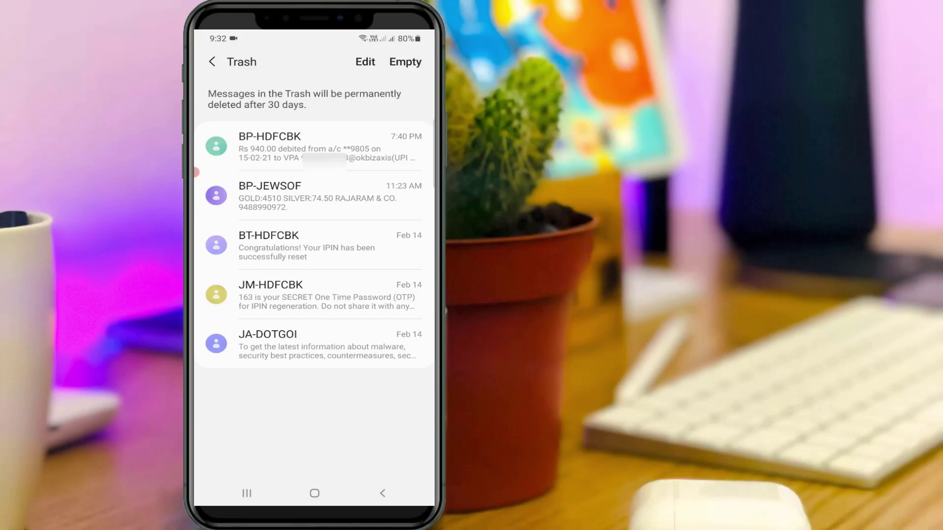
{"action": "left_click", "coordinate": [317, 245]}
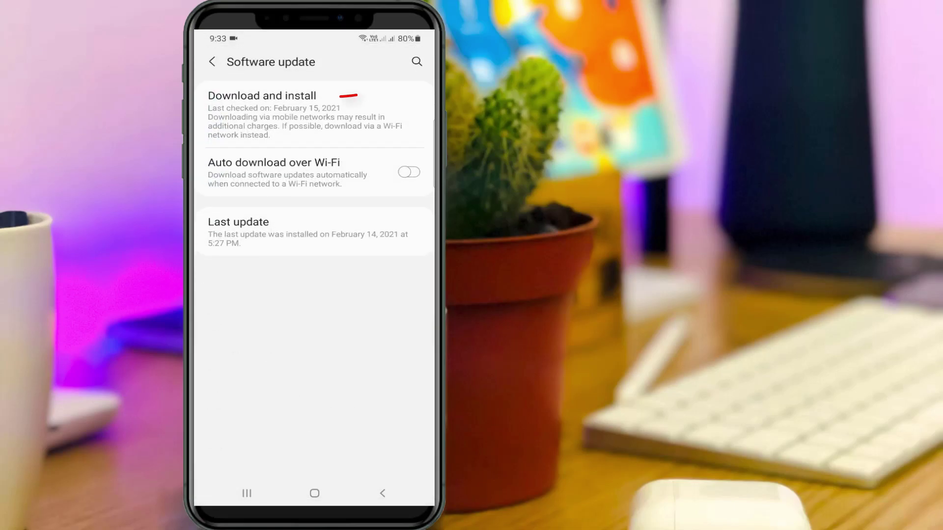
Choose Download and install on the Software update page to check for updates
{"action": "left_click", "coordinate": [335, 110]}
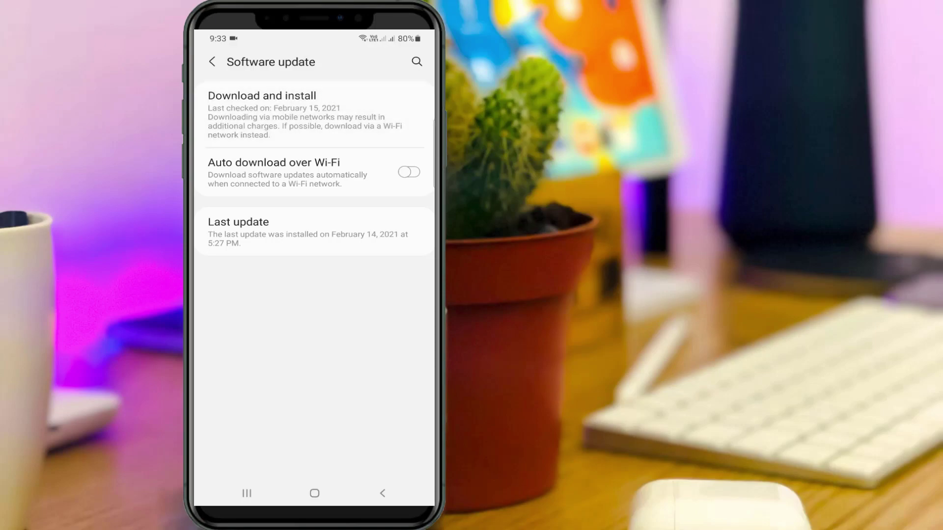